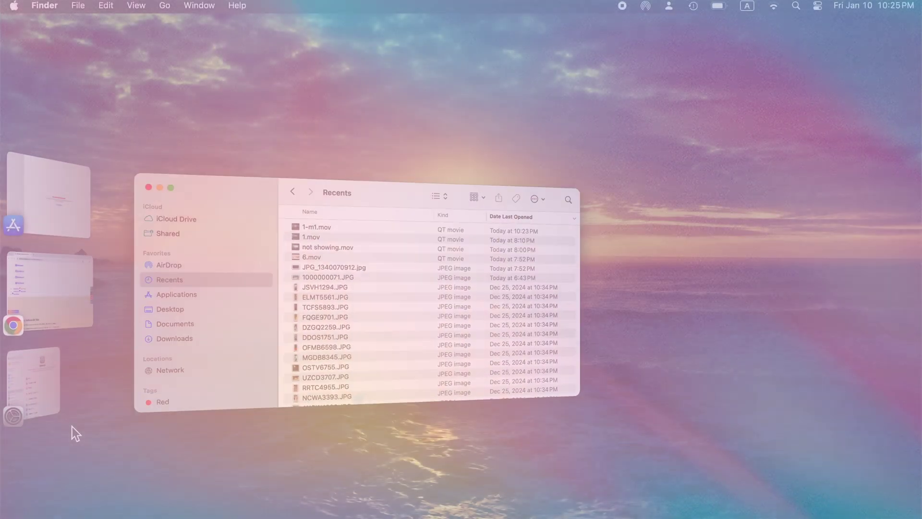
Step: Tick Hard disks and External disks in Finder's sidebar settings, then browse Macintosh HD and the Untitled drive
{"action": "left_click", "coordinate": [46, 6]}
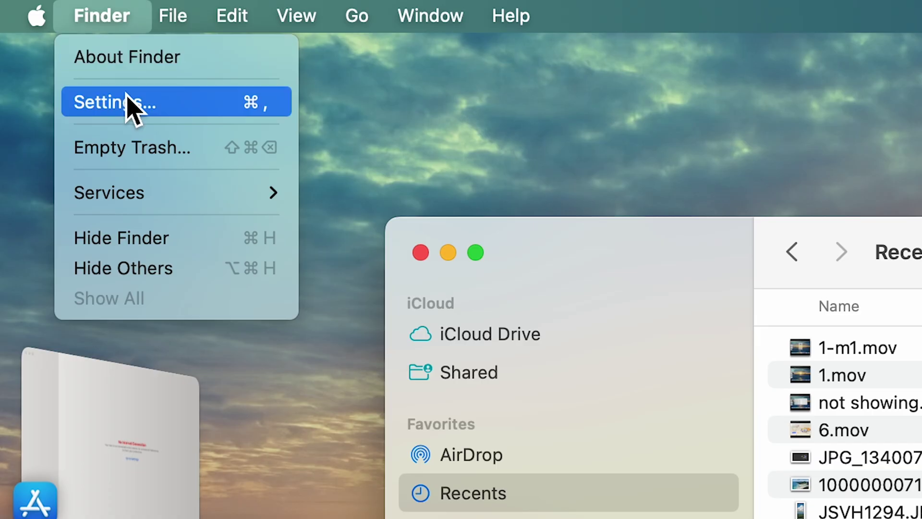
{"action": "left_click", "coordinate": [127, 96]}
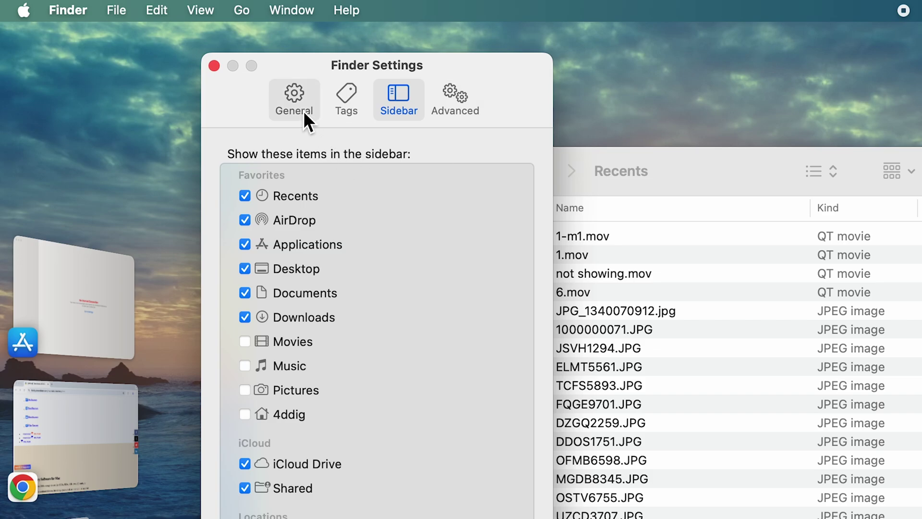
{"action": "left_click", "coordinate": [303, 115]}
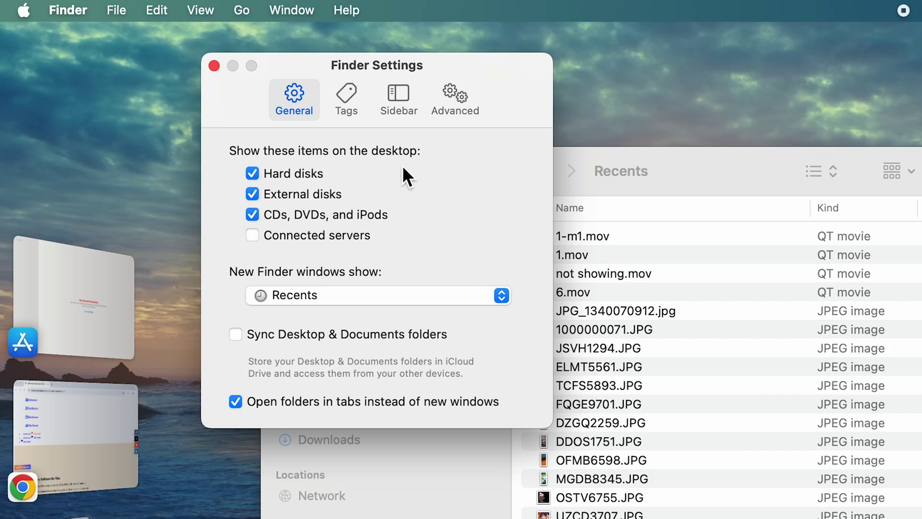
{"action": "left_click", "coordinate": [402, 106]}
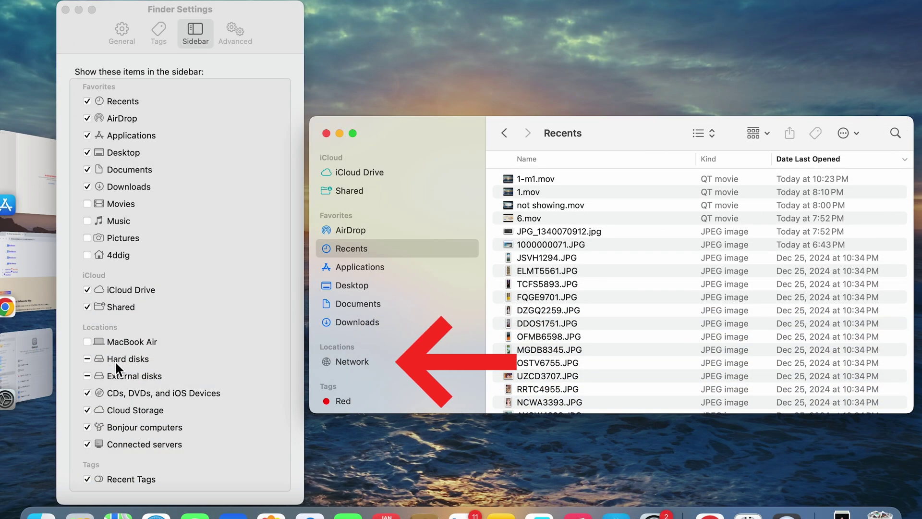
{"action": "left_click", "coordinate": [116, 361]}
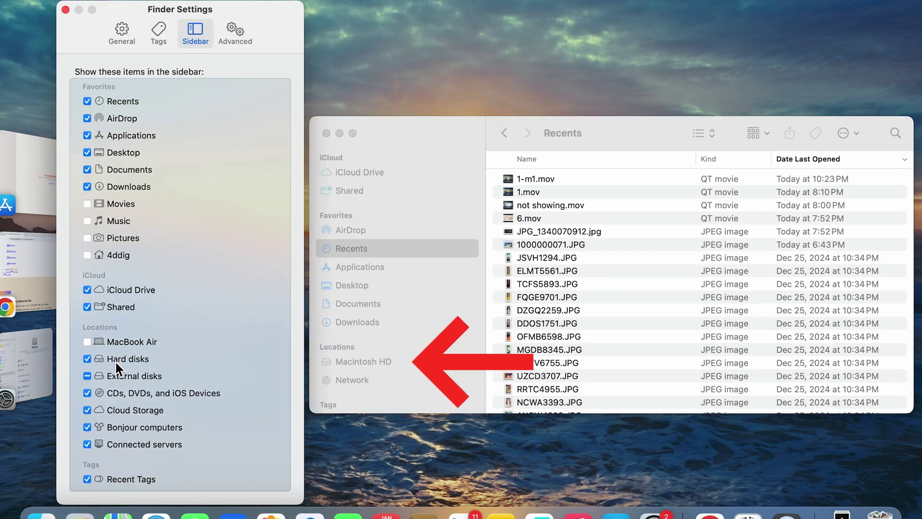
{"action": "left_click", "coordinate": [86, 376]}
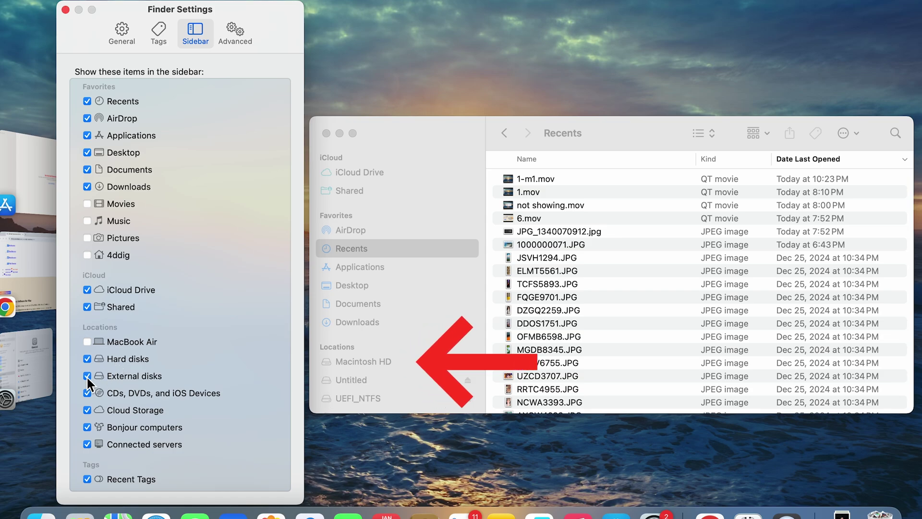
{"action": "left_click", "coordinate": [364, 368]}
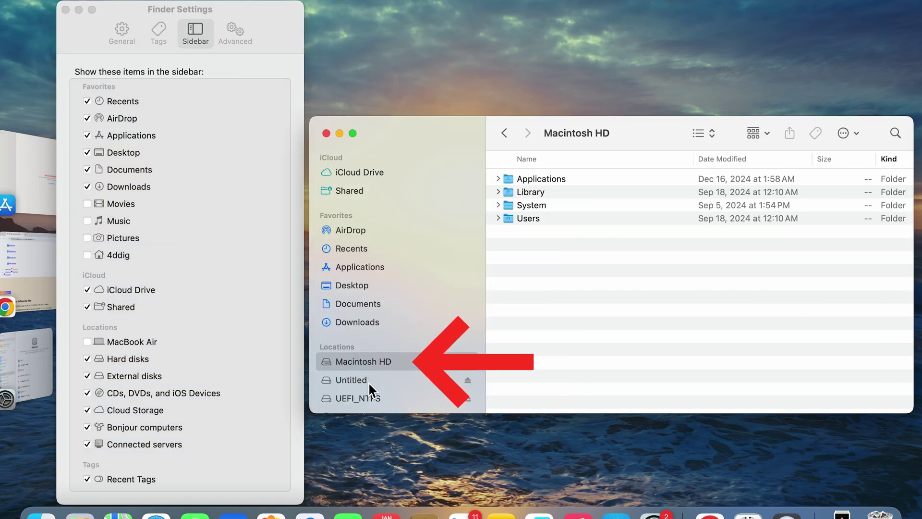
{"action": "left_click", "coordinate": [368, 381]}
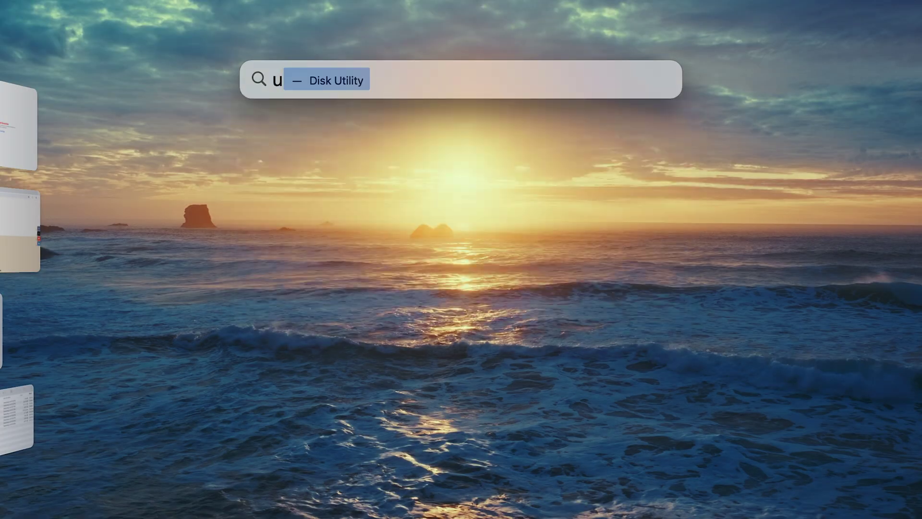
Step: Launch Disk Utility with Spotlight ('uti') and view the disk4s1 and UEFI_NTFS volumes
{"action": "type", "text": "ti"}
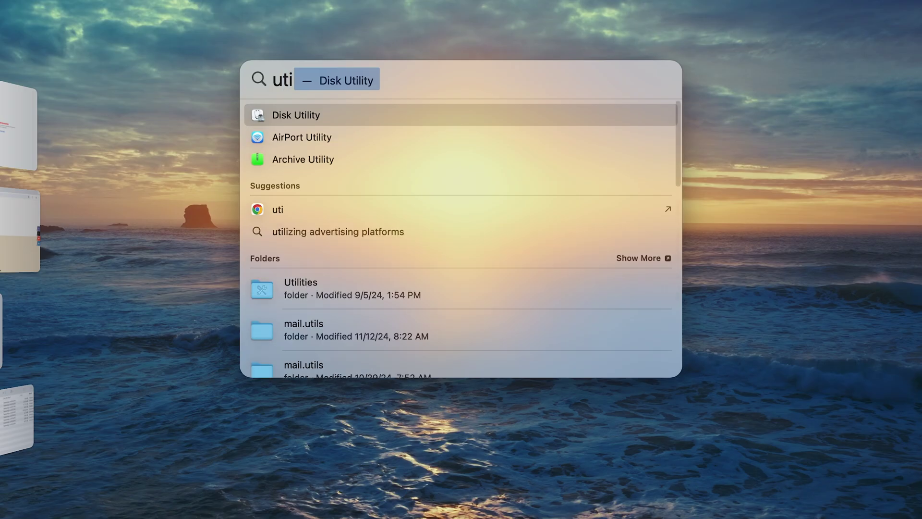
{"action": "key", "text": "Return"}
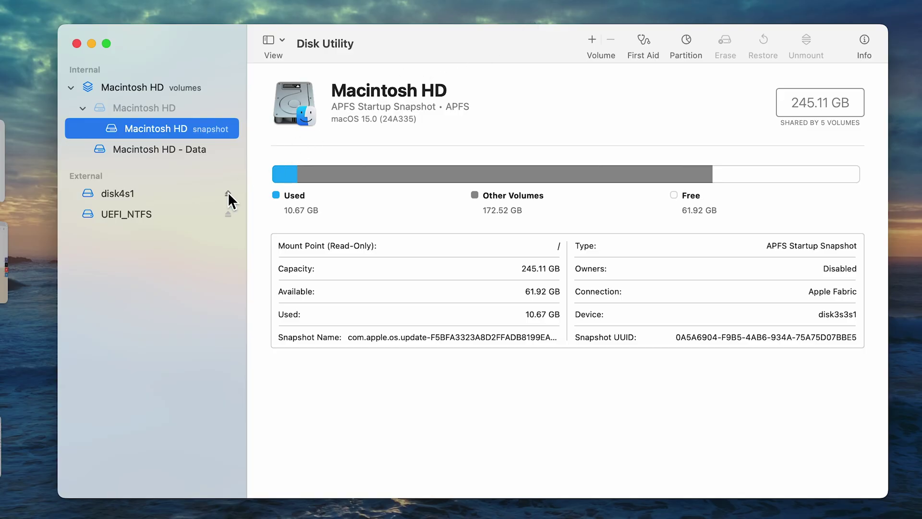
{"action": "left_click", "coordinate": [178, 184]}
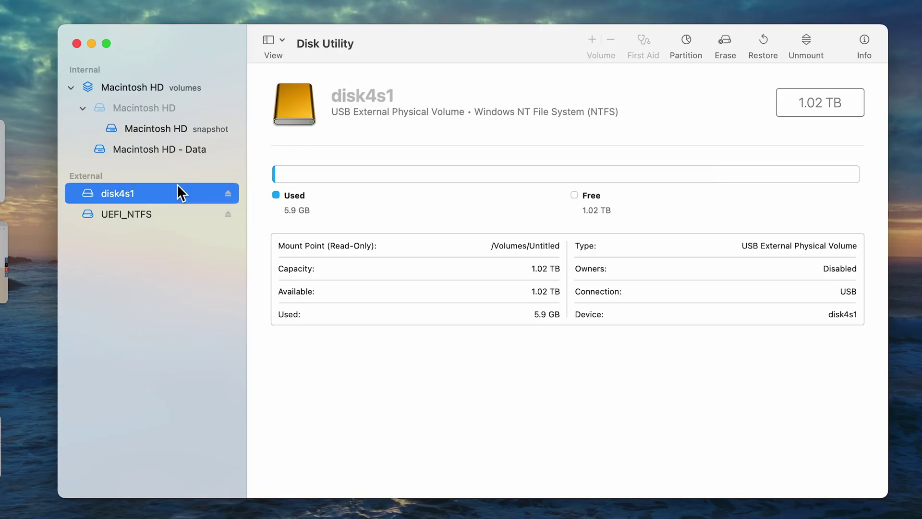
{"action": "left_click", "coordinate": [155, 215]}
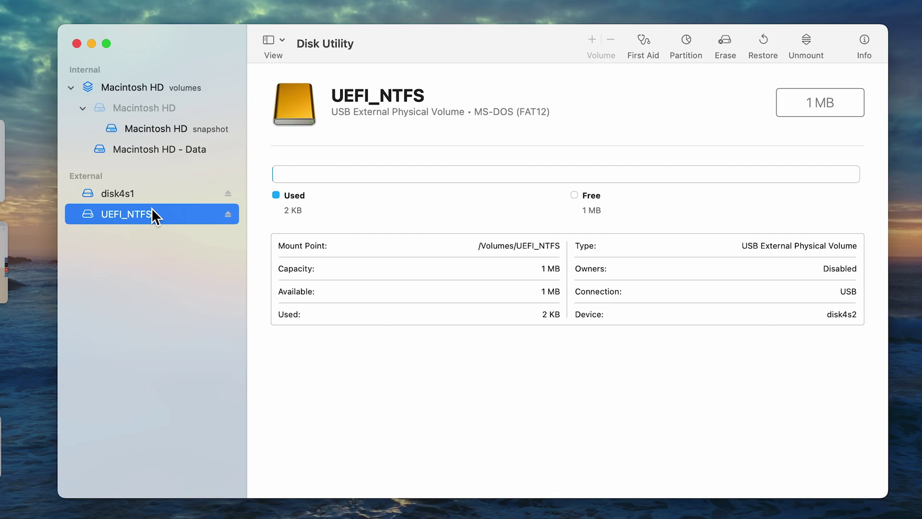
Step: Show the empty UEFI_NTFS volume in Finder, then browse Macintosh HD
{"action": "right_click", "coordinate": [155, 215]}
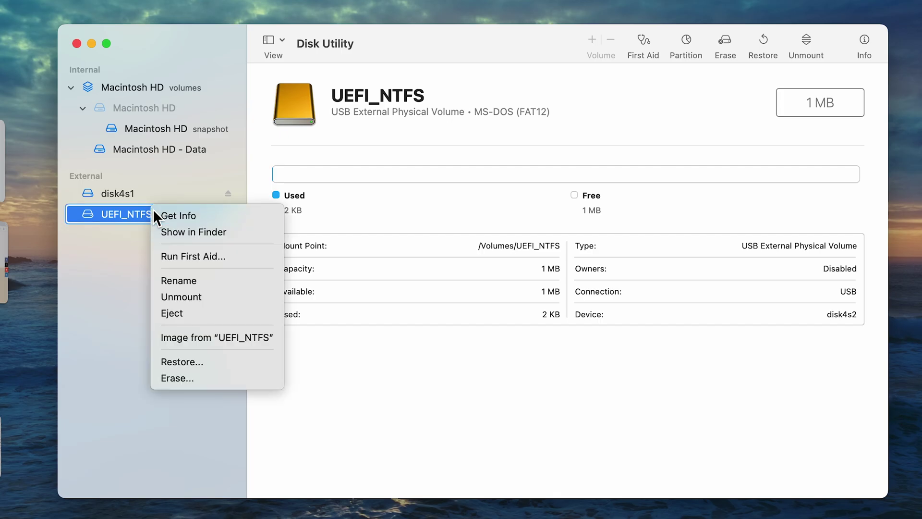
{"action": "left_click", "coordinate": [174, 232]}
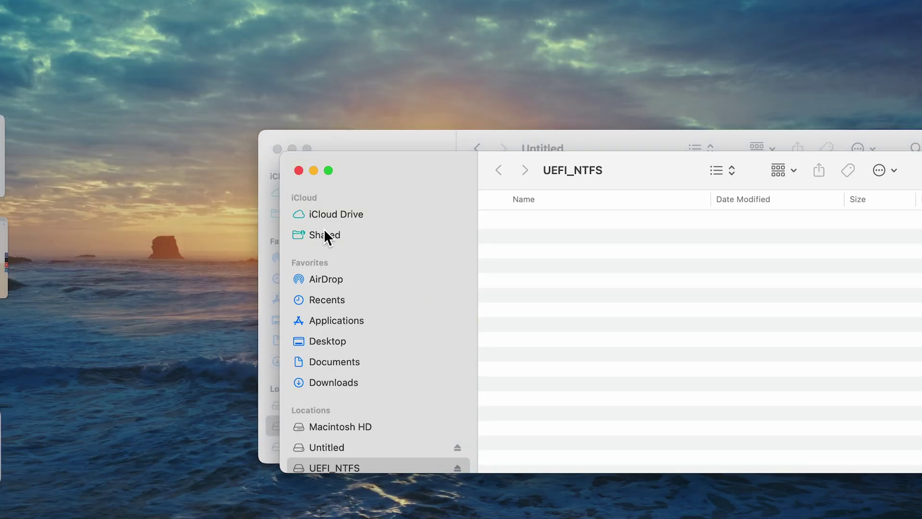
{"action": "scroll", "coordinate": [400, 289], "scroll_direction": "down", "scroll_amount": 4}
{"action": "scroll", "coordinate": [400, 289], "scroll_direction": "up", "scroll_amount": 1}
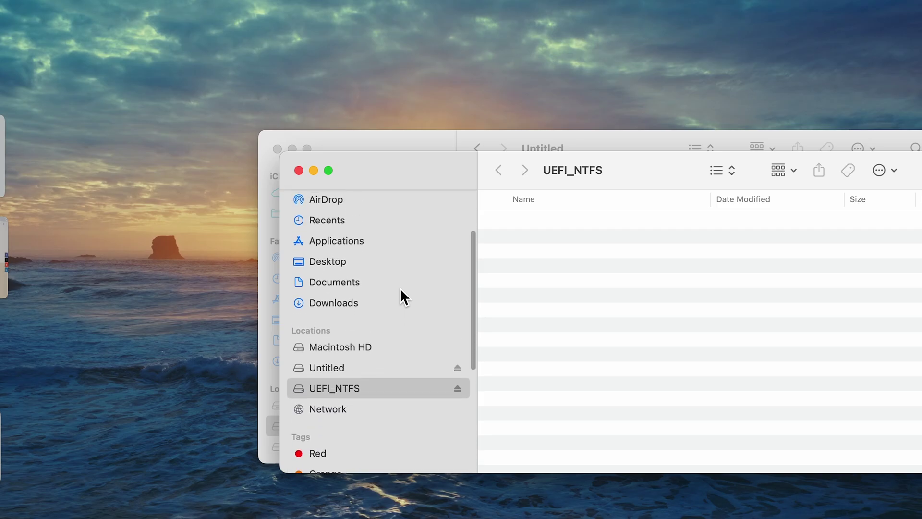
{"action": "left_click", "coordinate": [363, 350]}
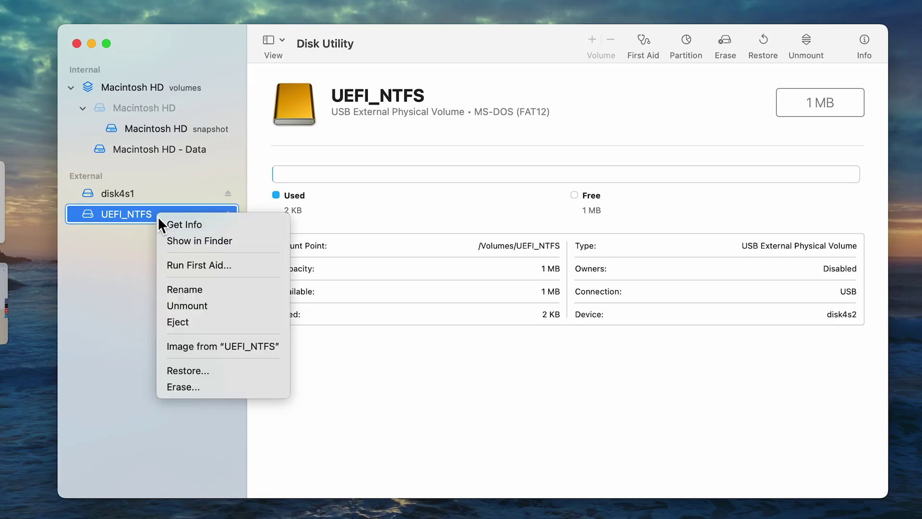
Step: Unmount the UEFI_NTFS volume and mount it again
{"action": "left_click", "coordinate": [198, 304]}
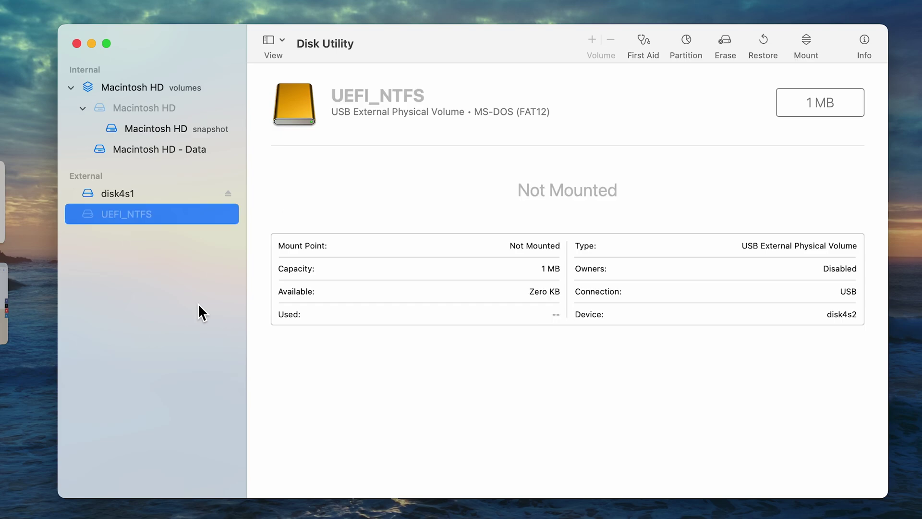
{"action": "right_click", "coordinate": [181, 216]}
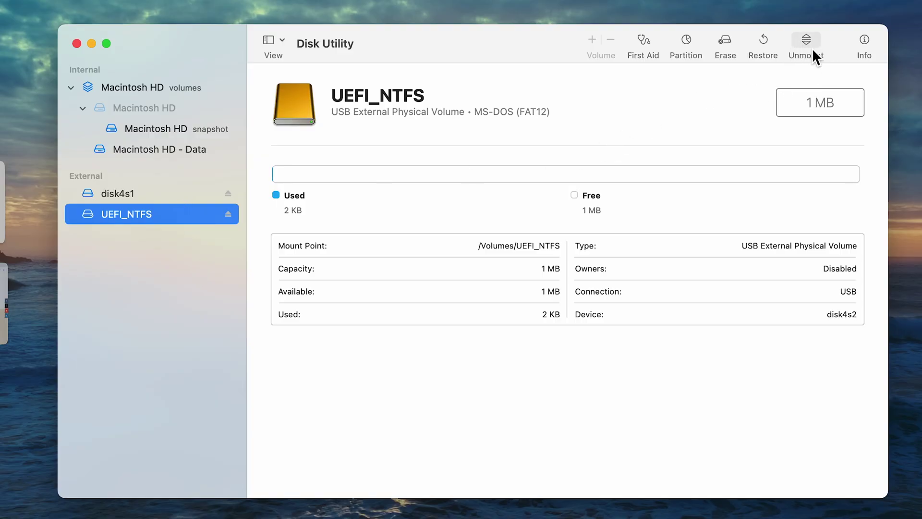
Step: Run First Aid on UEFI_NTFS and dismiss the report once it completes
{"action": "left_click", "coordinate": [649, 47]}
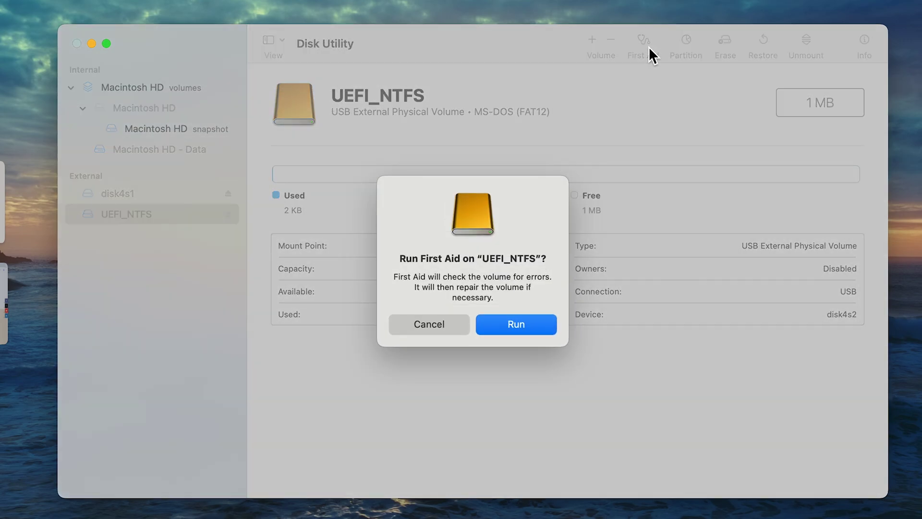
{"action": "left_click", "coordinate": [516, 325]}
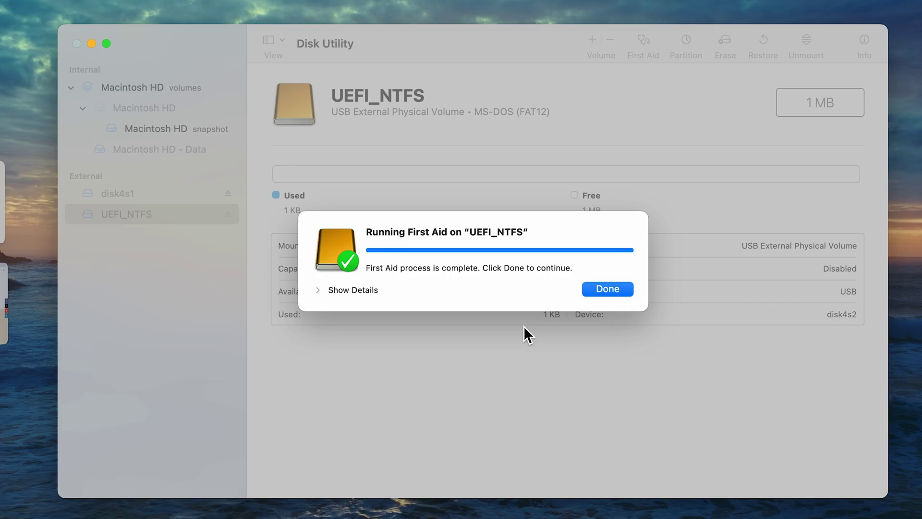
{"action": "left_click", "coordinate": [598, 289]}
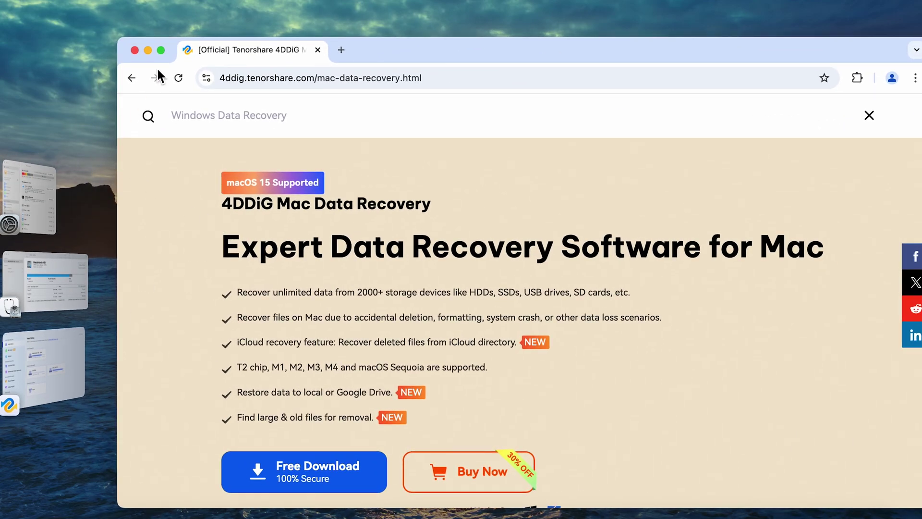
Step: Make Chrome full screen and scroll down through the 4DDiG Mac Data Recovery scenario cards
{"action": "left_click", "coordinate": [161, 50]}
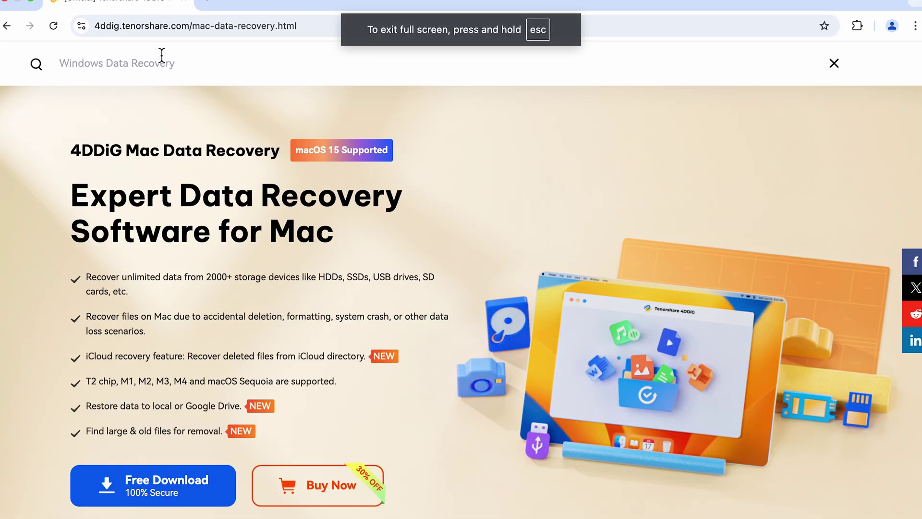
{"action": "scroll", "coordinate": [419, 303], "scroll_direction": "down", "scroll_amount": 2}
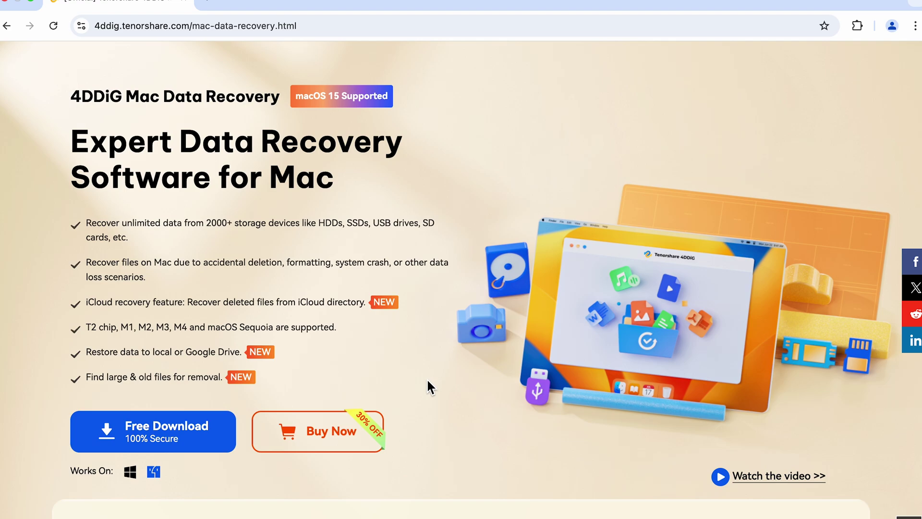
{"action": "scroll", "coordinate": [427, 381], "scroll_direction": "down", "scroll_amount": 8}
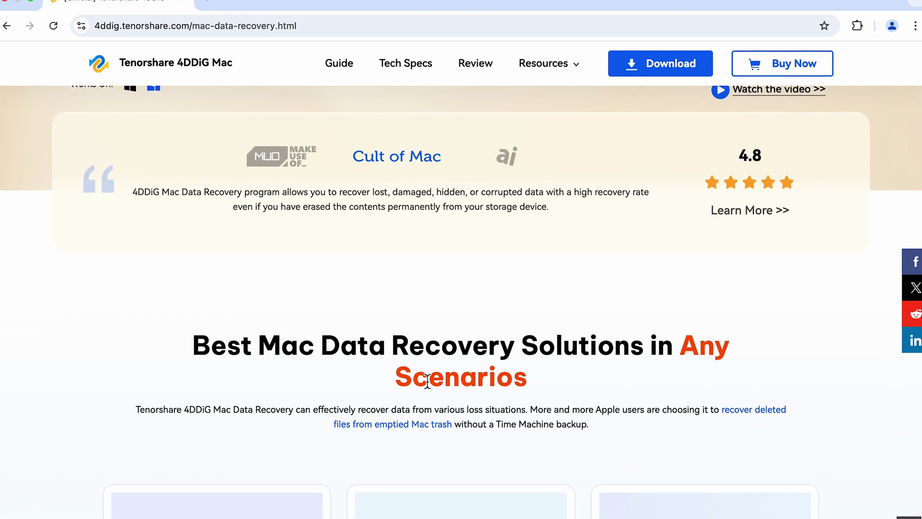
{"action": "scroll", "coordinate": [428, 381], "scroll_direction": "down", "scroll_amount": 5}
{"action": "scroll", "coordinate": [427, 380], "scroll_direction": "down", "scroll_amount": 2}
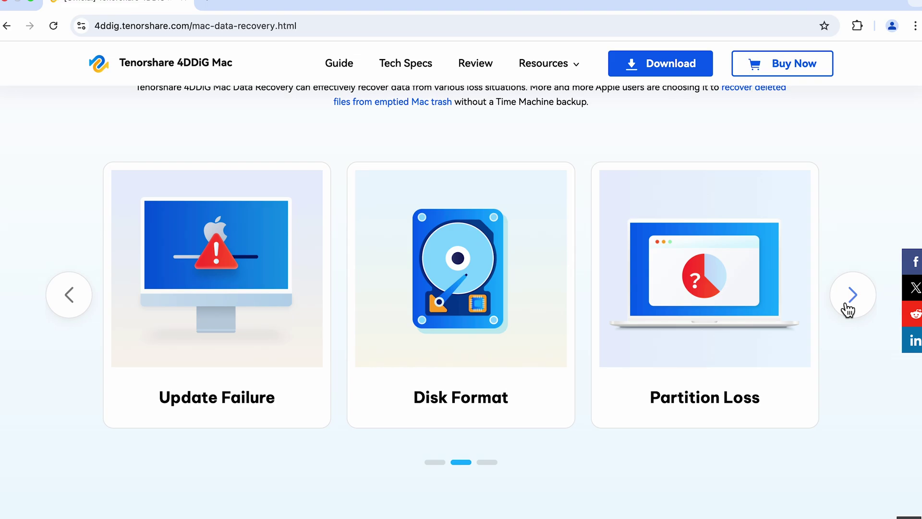
{"action": "scroll", "coordinate": [844, 307], "scroll_direction": "down", "scroll_amount": 12}
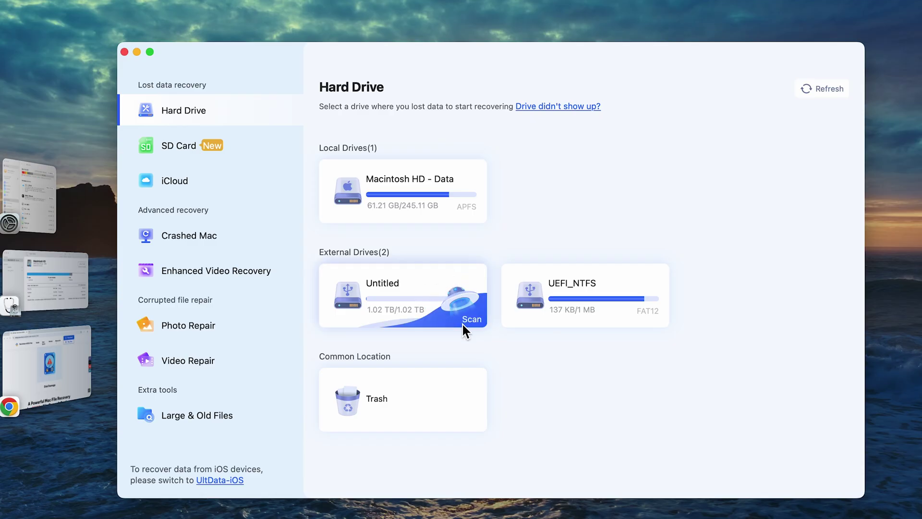
Step: Scan the Untitled drive for all file types and mark two jpg photos and a mov video
{"action": "left_click", "coordinate": [468, 322]}
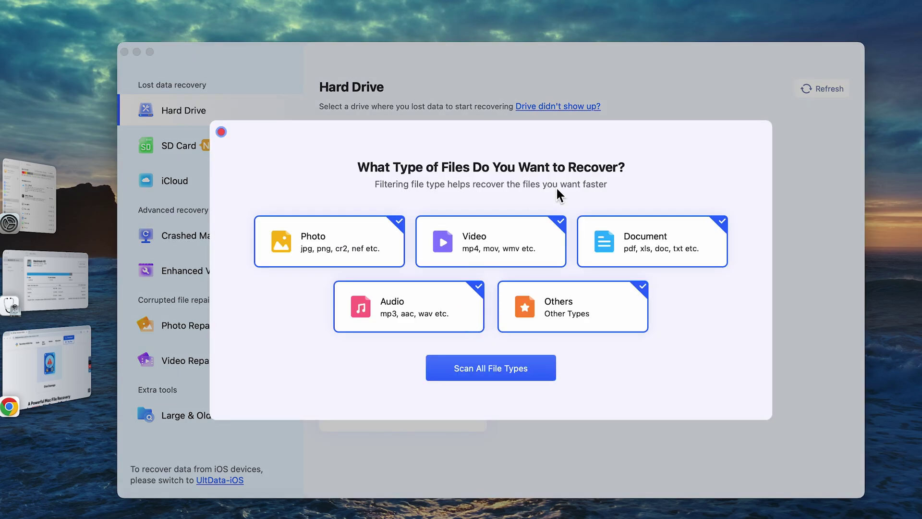
{"action": "left_click", "coordinate": [509, 370]}
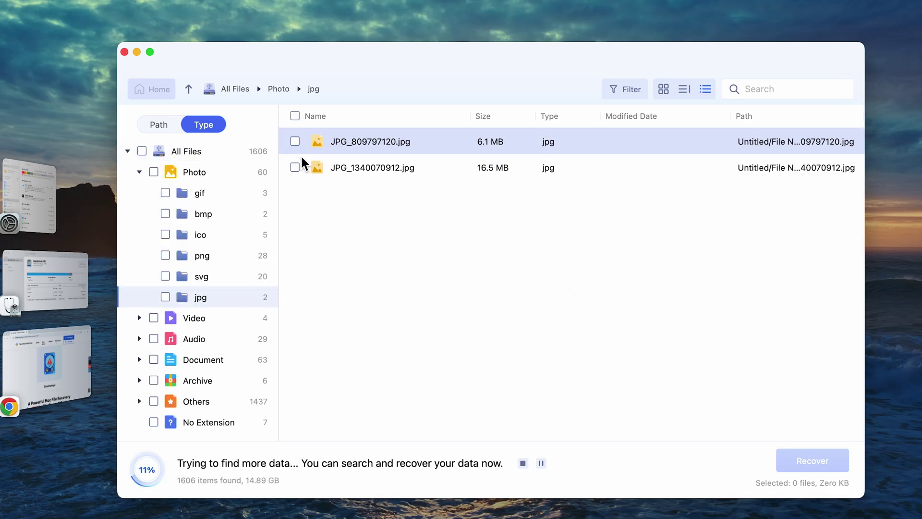
{"action": "left_click", "coordinate": [295, 168]}
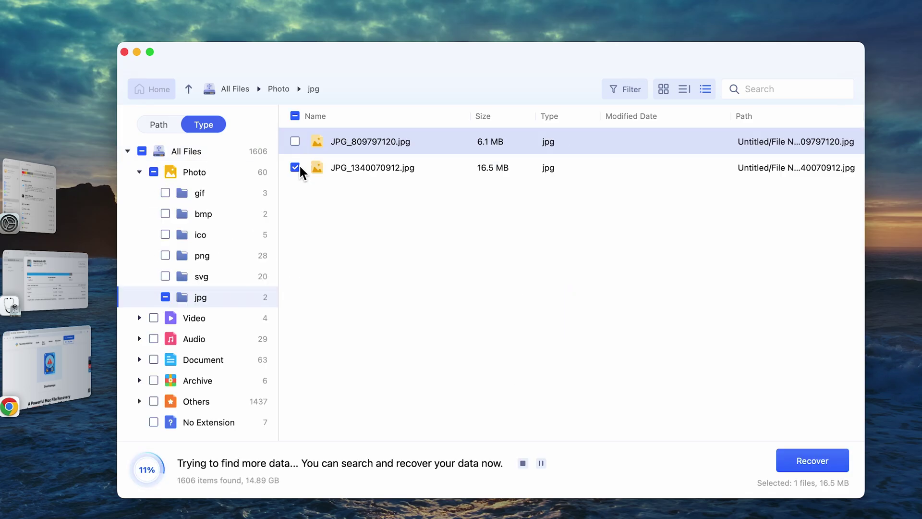
{"action": "left_click", "coordinate": [295, 141]}
{"action": "left_click", "coordinate": [208, 319]}
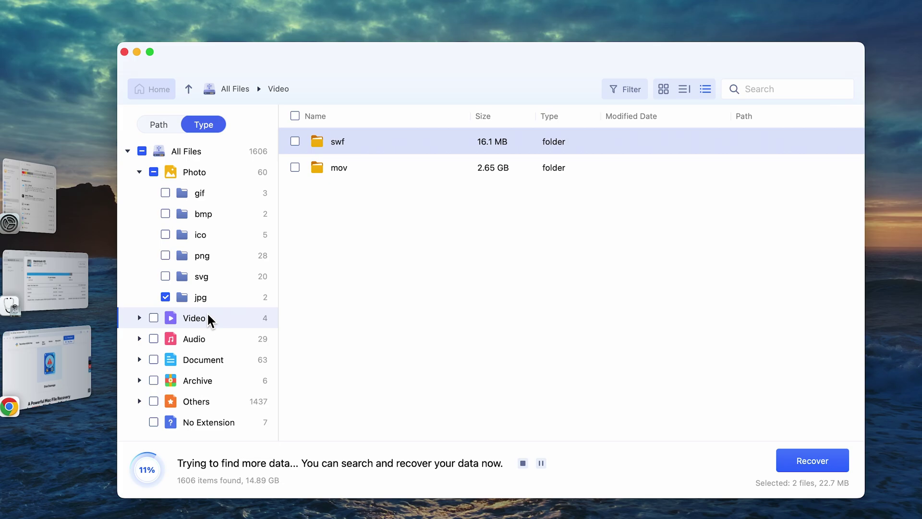
{"action": "double_click", "coordinate": [416, 168]}
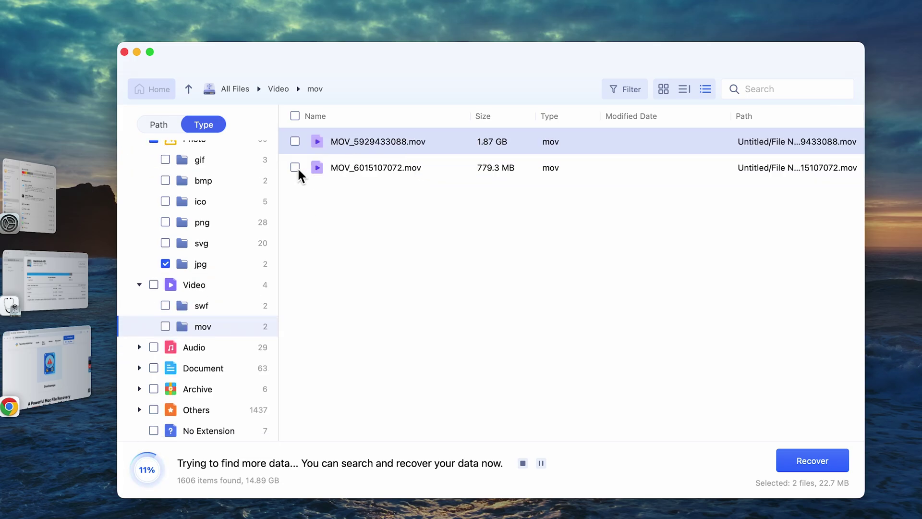
Step: Recover the three marked files into the Desktop folder
{"action": "left_click", "coordinate": [813, 460]}
{"action": "left_click", "coordinate": [650, 266]}
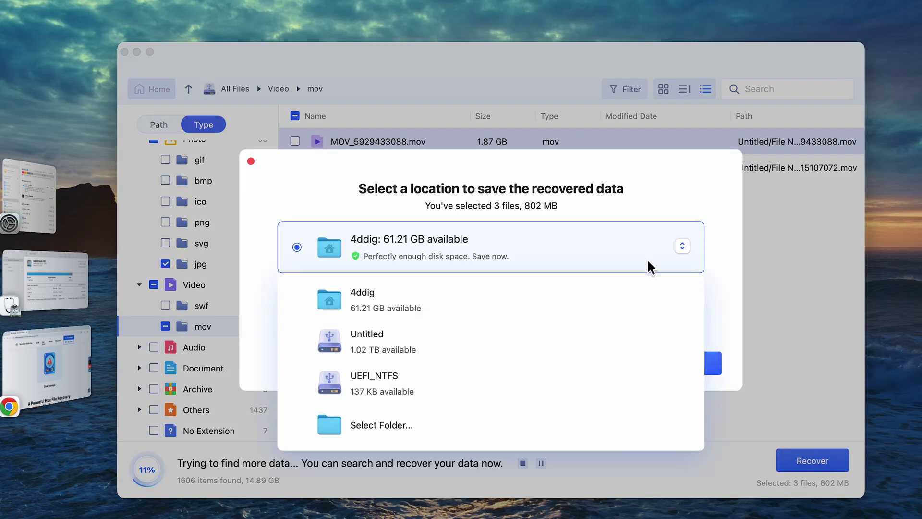
{"action": "left_click", "coordinate": [465, 420]}
{"action": "left_click", "coordinate": [264, 189]}
{"action": "left_click", "coordinate": [715, 397]}
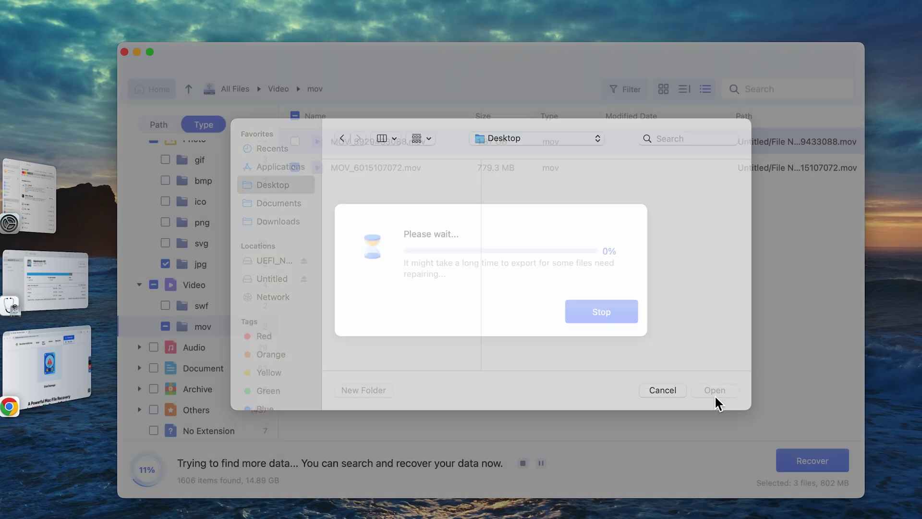
Step: Open the recovered files in Finder and expand Video > mov to reveal MOV_6015107072.mov
{"action": "left_click", "coordinate": [510, 316]}
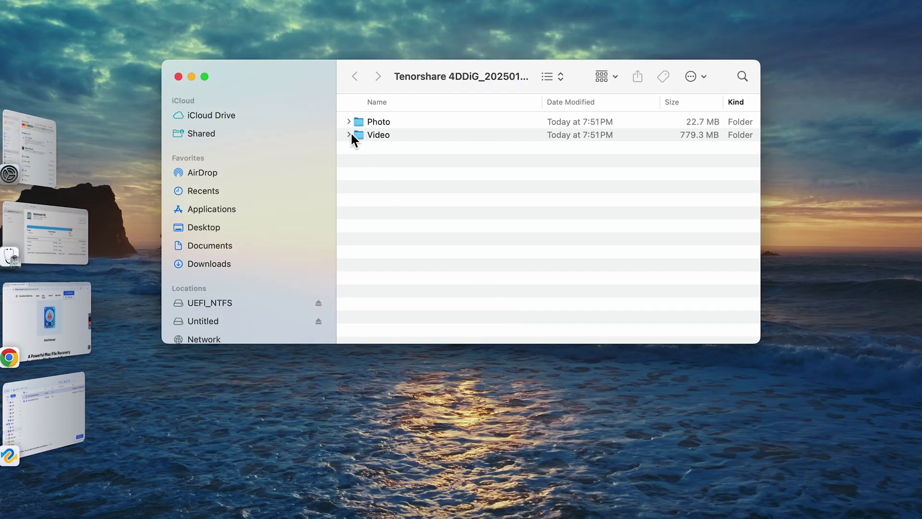
{"action": "left_click", "coordinate": [350, 134]}
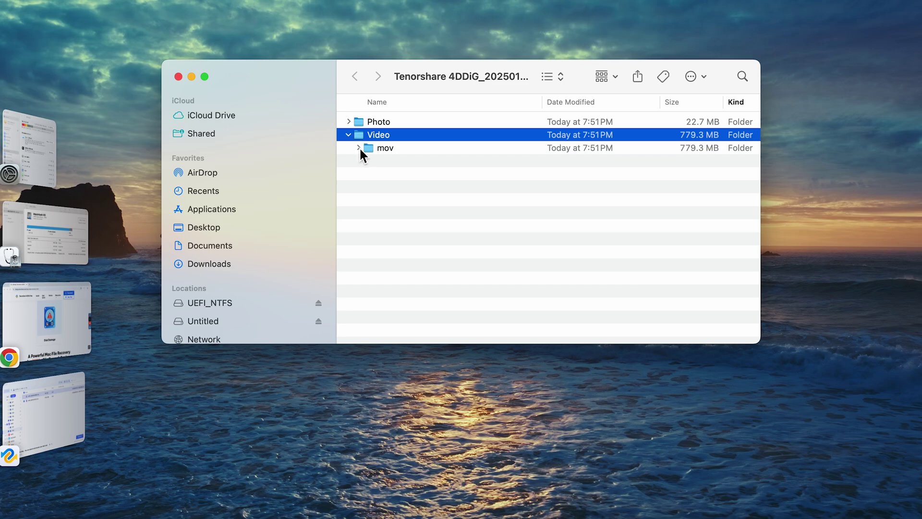
{"action": "left_click", "coordinate": [359, 147]}
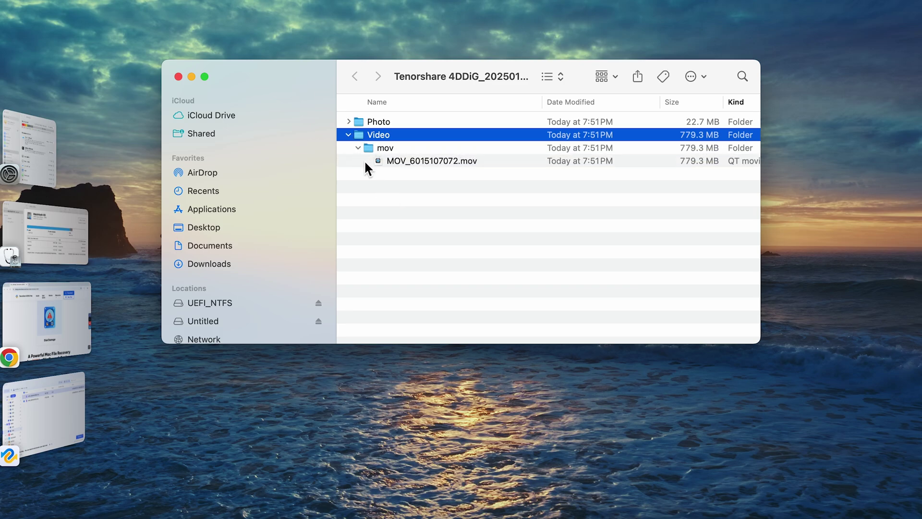